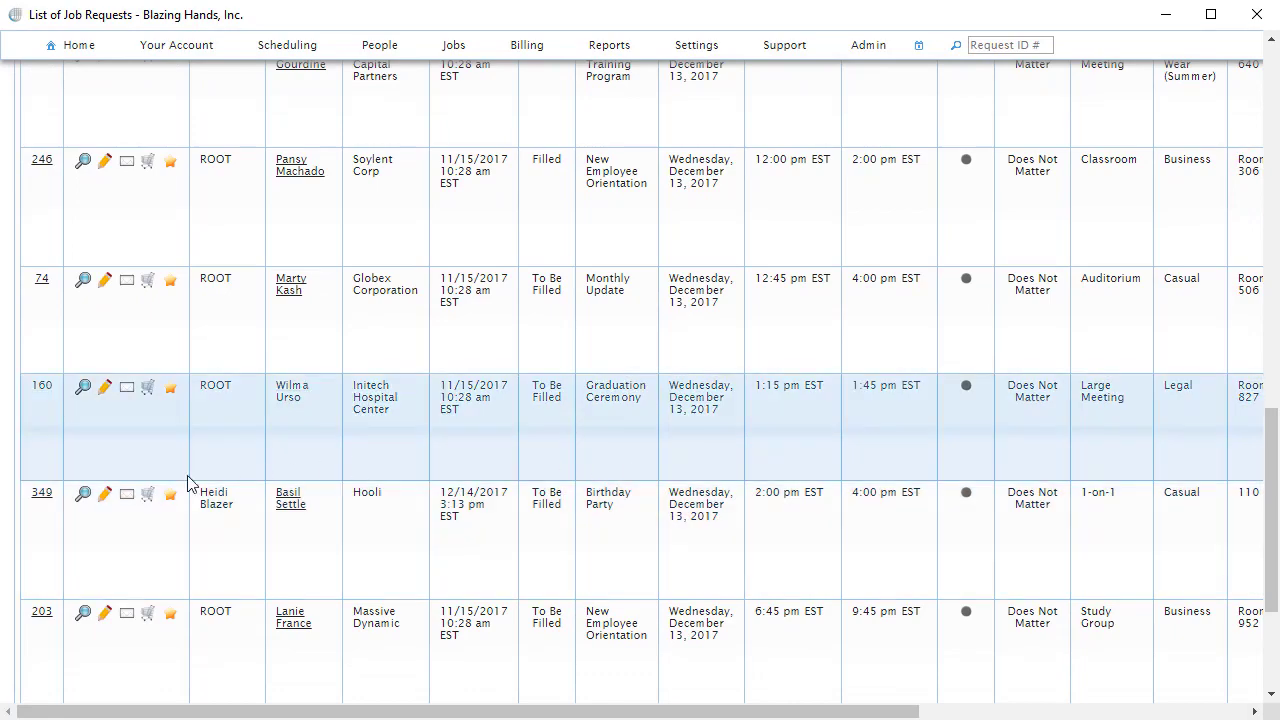
- Open the Birthday Party job request for editing from the list of job requests
click(98, 494)
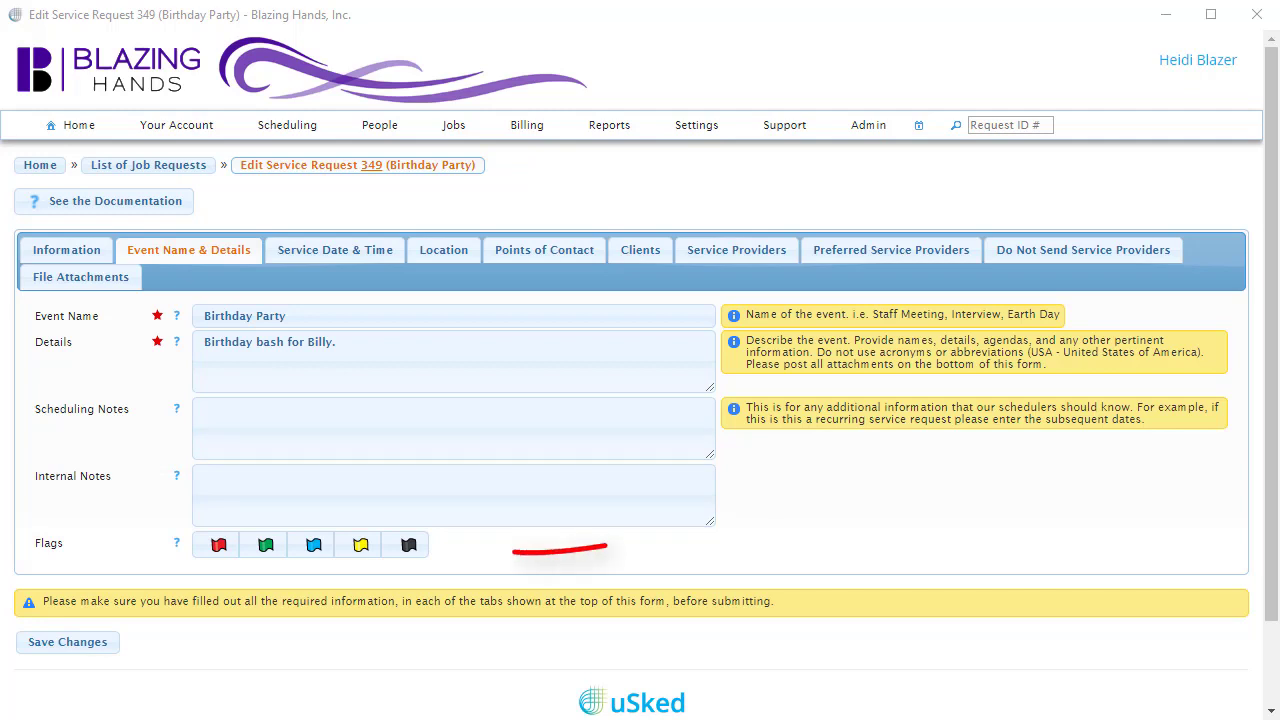
- Turn on the red, green, blue, yellow and black flags for the Birthday Party request
click(216, 548)
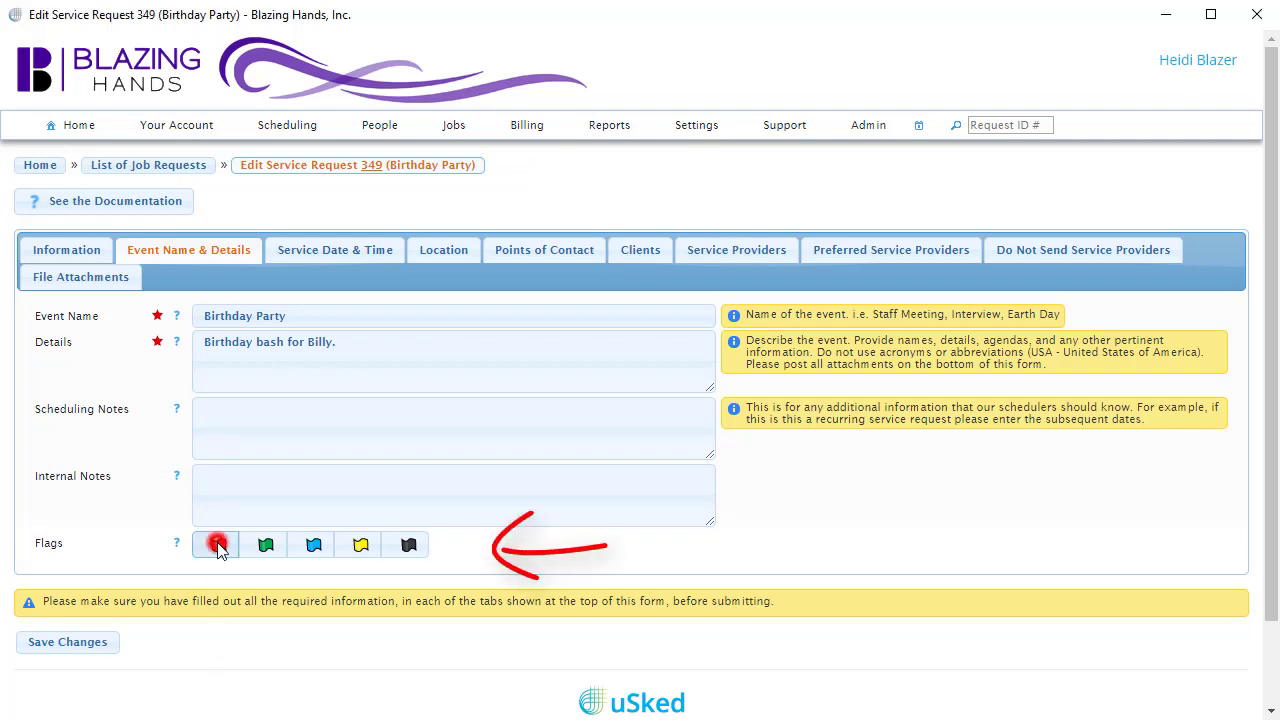
click(287, 550)
click(340, 545)
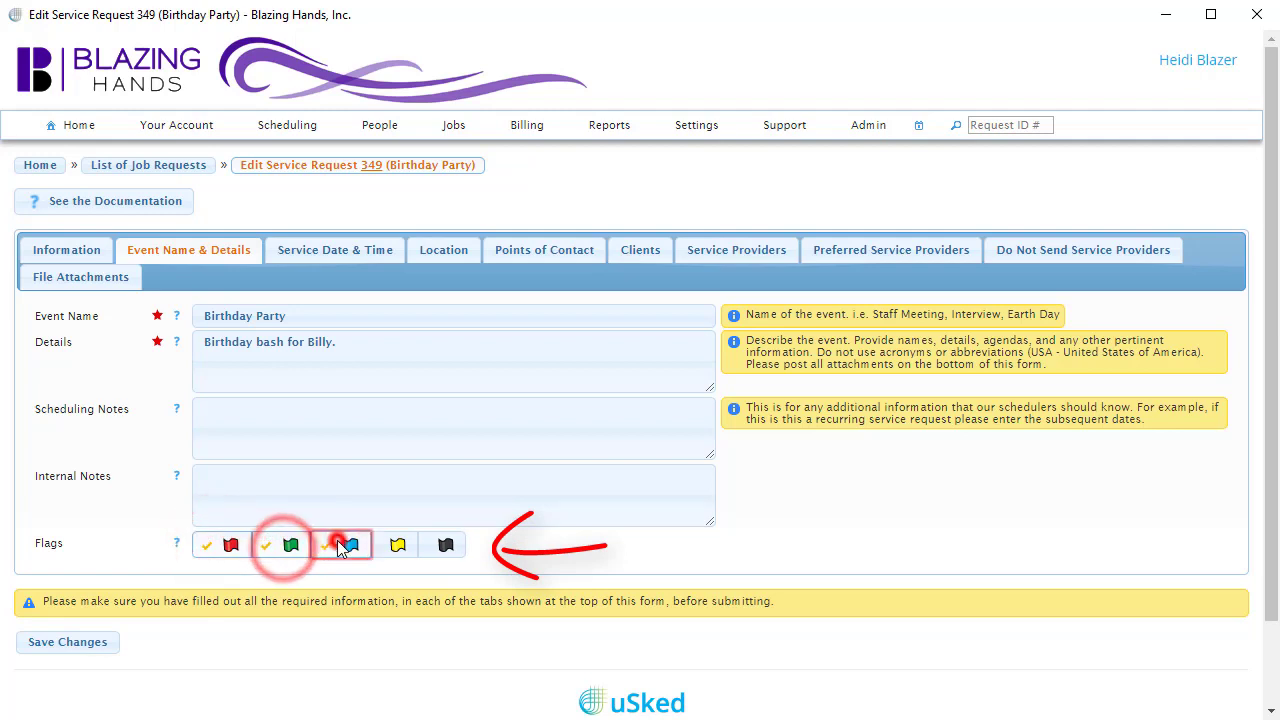
click(400, 545)
click(457, 545)
- Clear all five coloured flags on the Birthday Party request
click(231, 547)
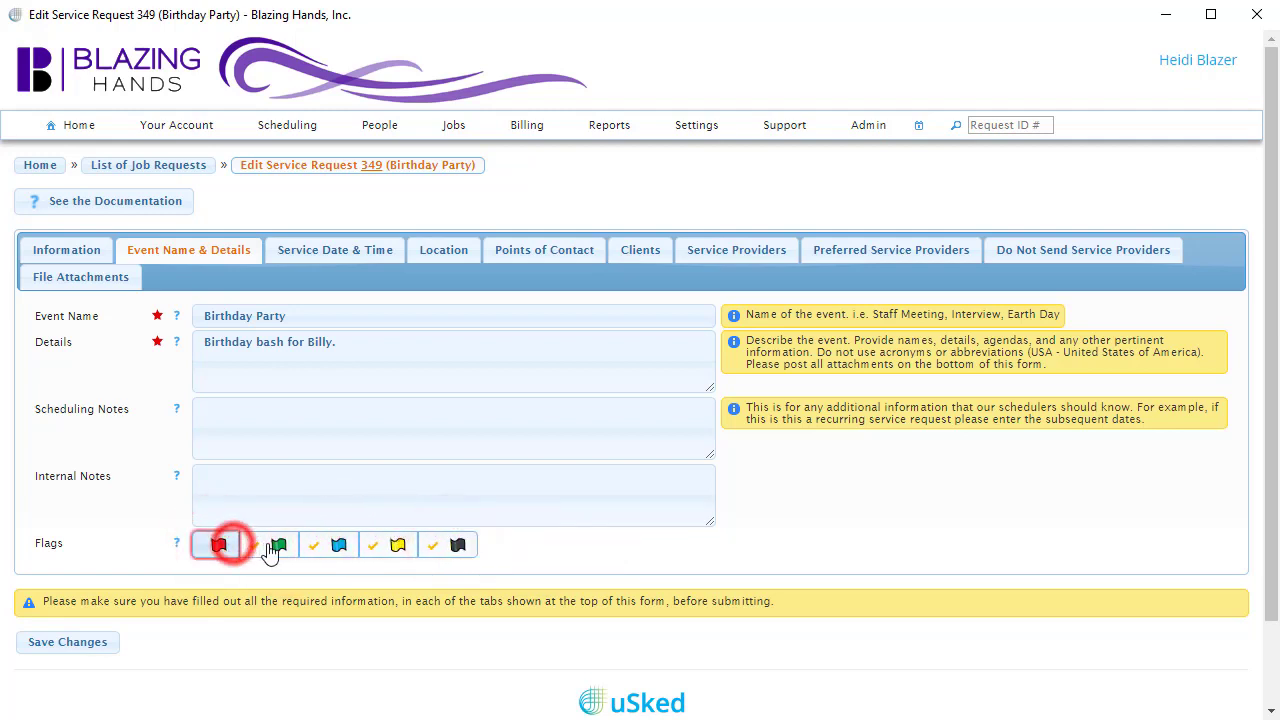
click(266, 545)
click(314, 545)
click(366, 547)
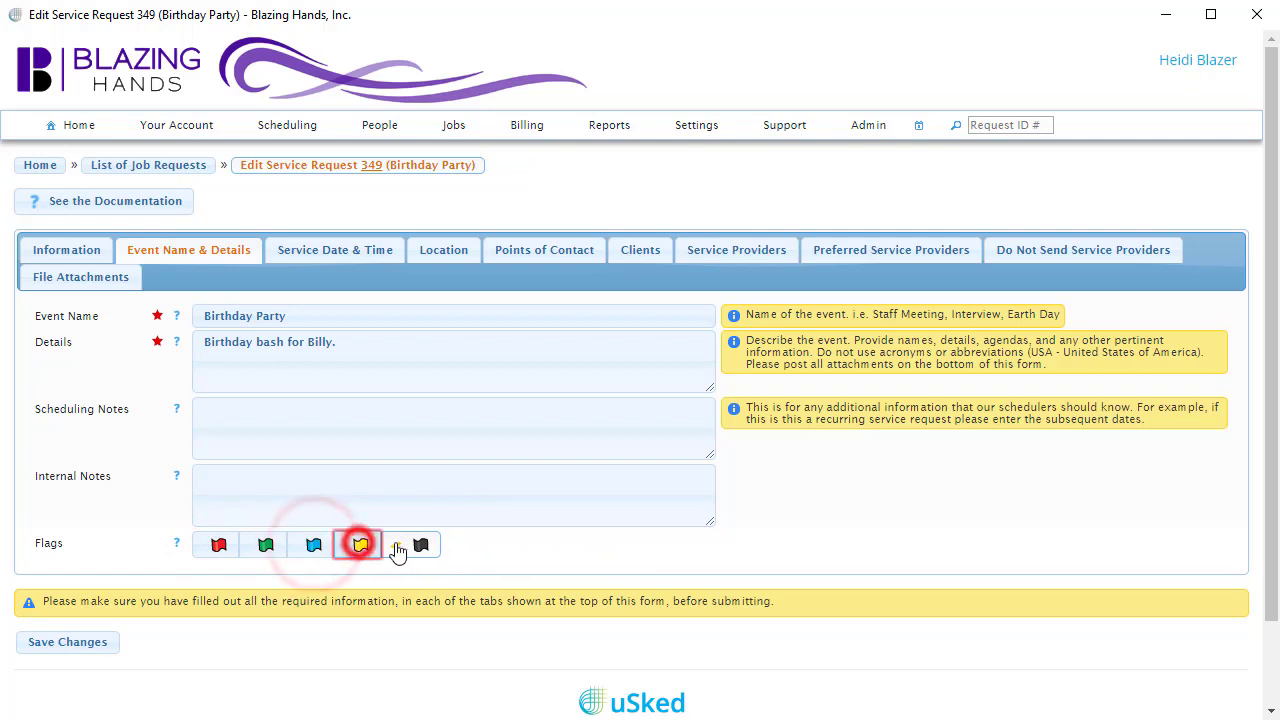
click(418, 546)
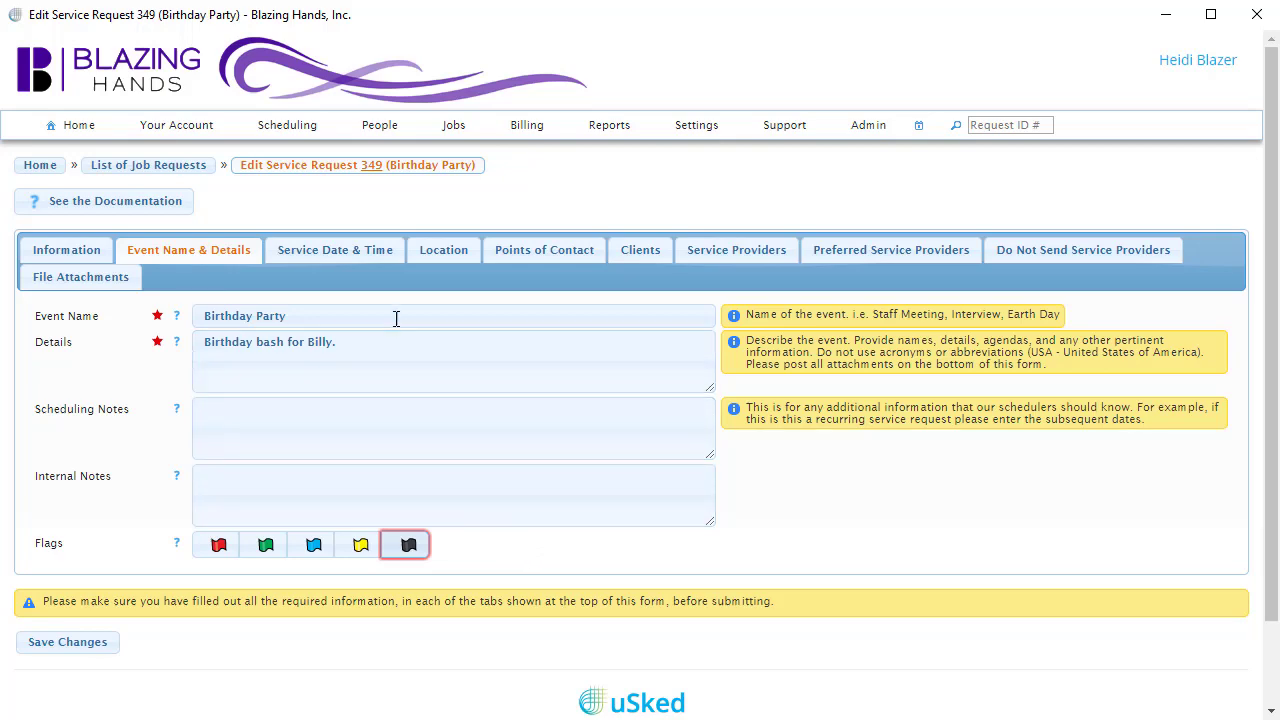
- Review the request's service date and time and the full details of its selected location, and return to the request
click(383, 250)
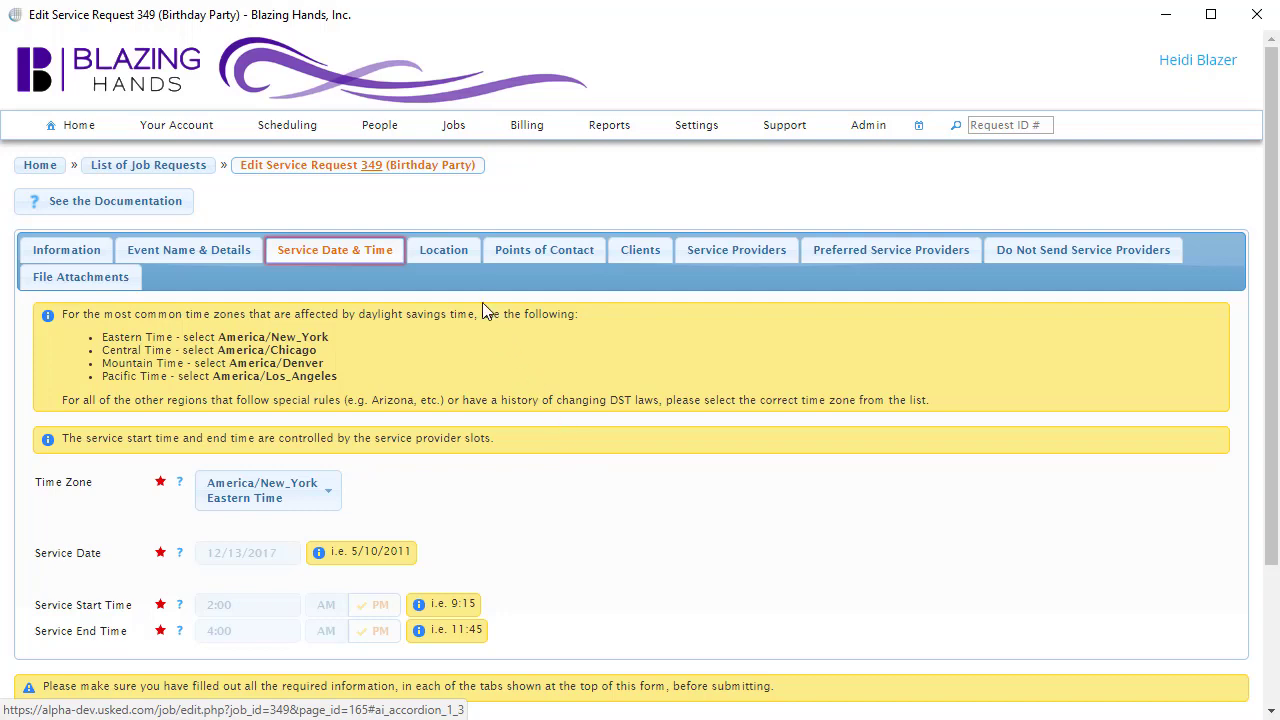
click(459, 257)
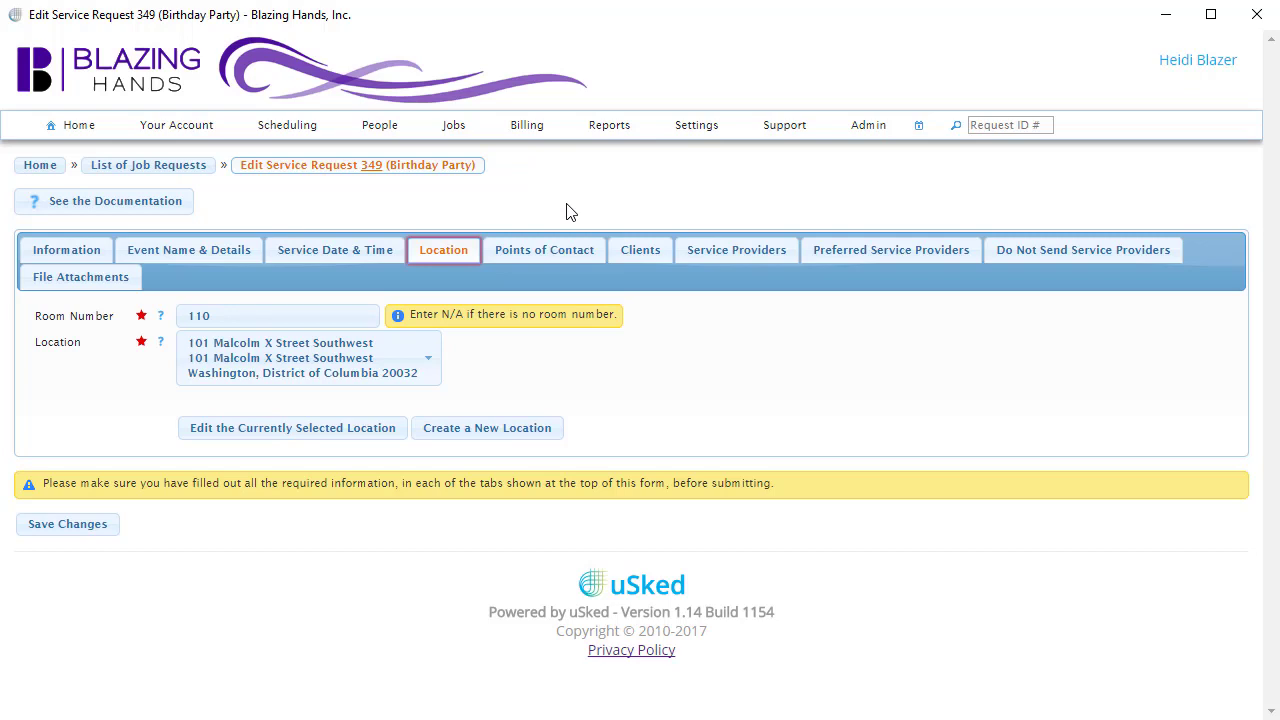
click(369, 433)
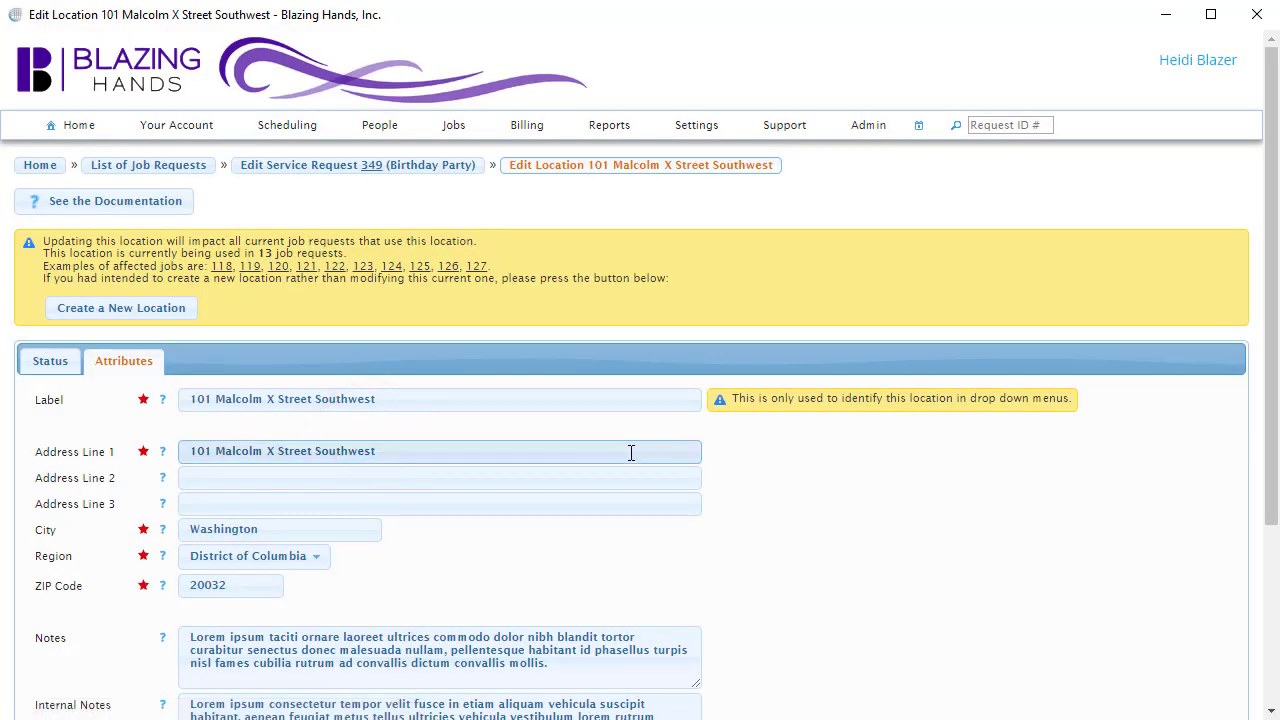
drag(1270, 466, 1268, 605)
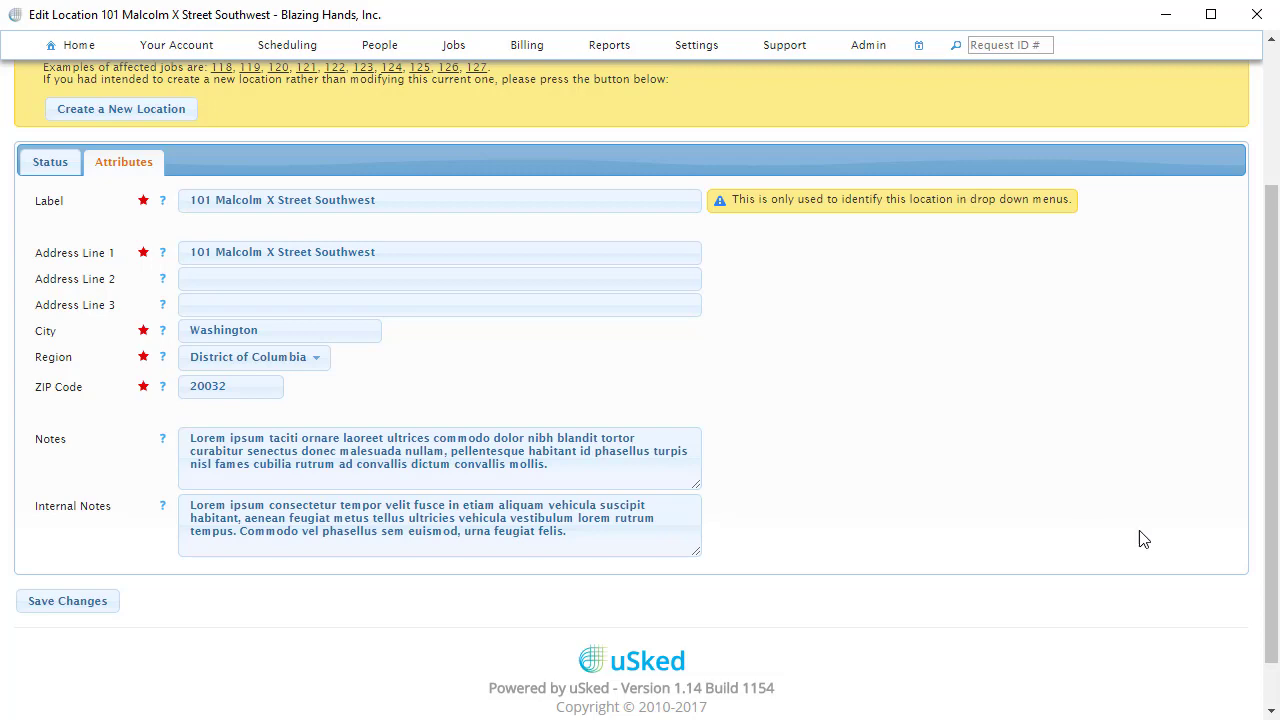
drag(1271, 530, 1270, 385)
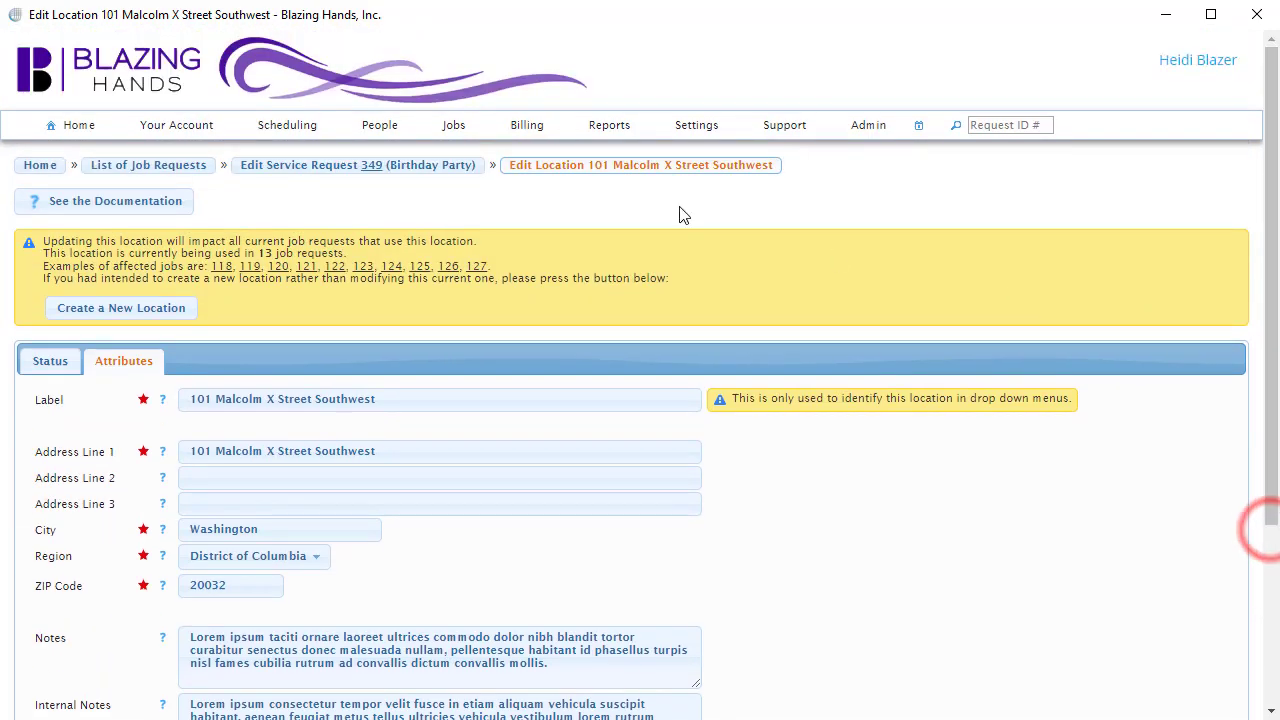
click(432, 167)
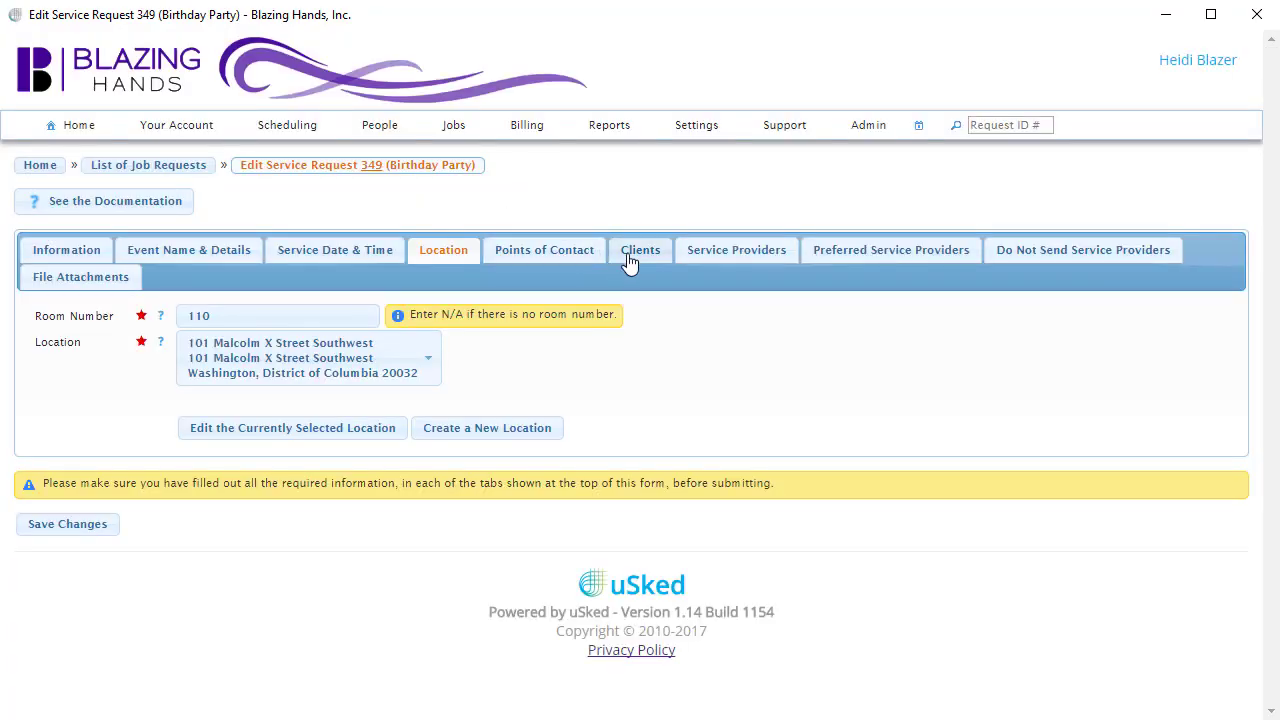
- Examine the point of contact's email, phone and instant messenger details, and return to the request to review its client settings
click(555, 253)
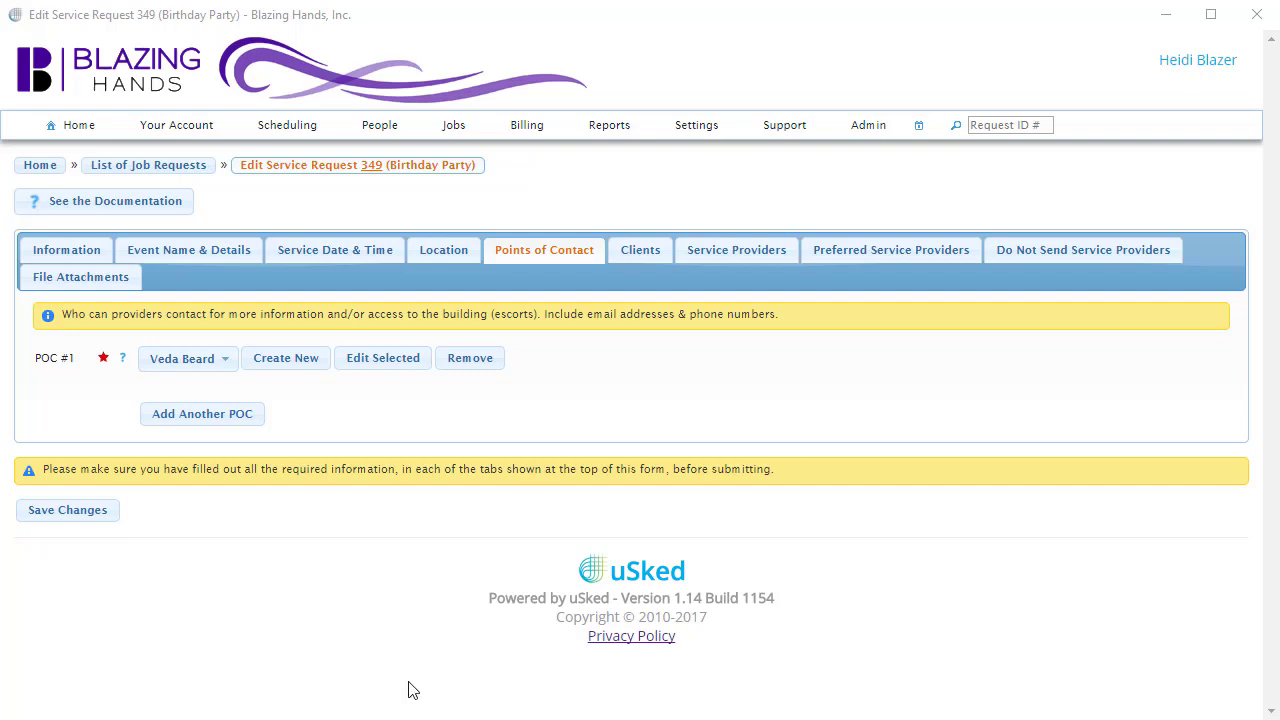
click(405, 369)
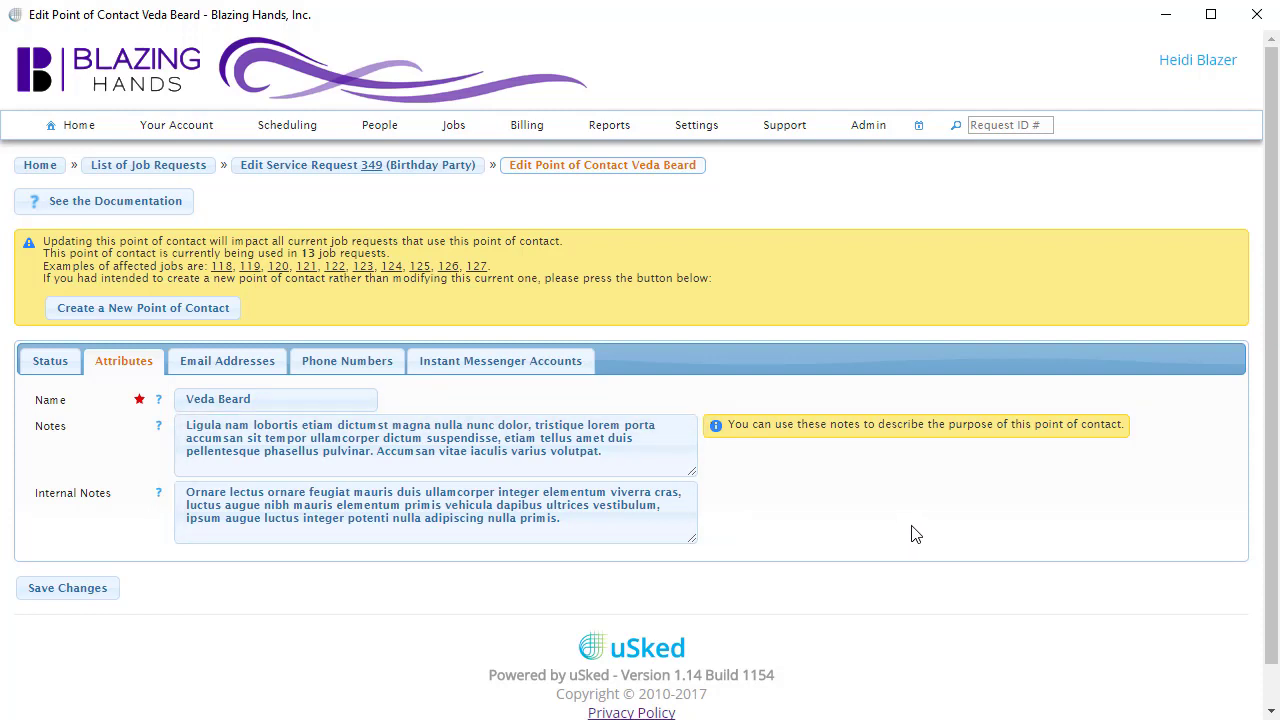
click(252, 365)
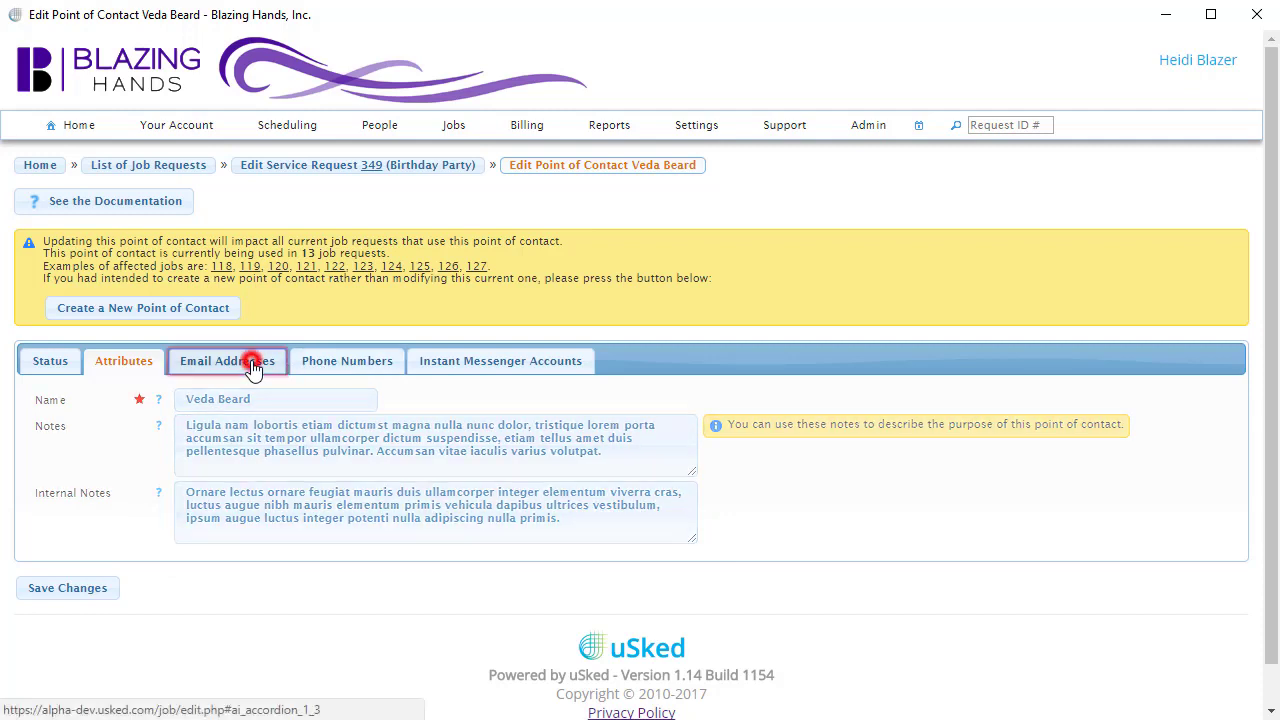
click(381, 371)
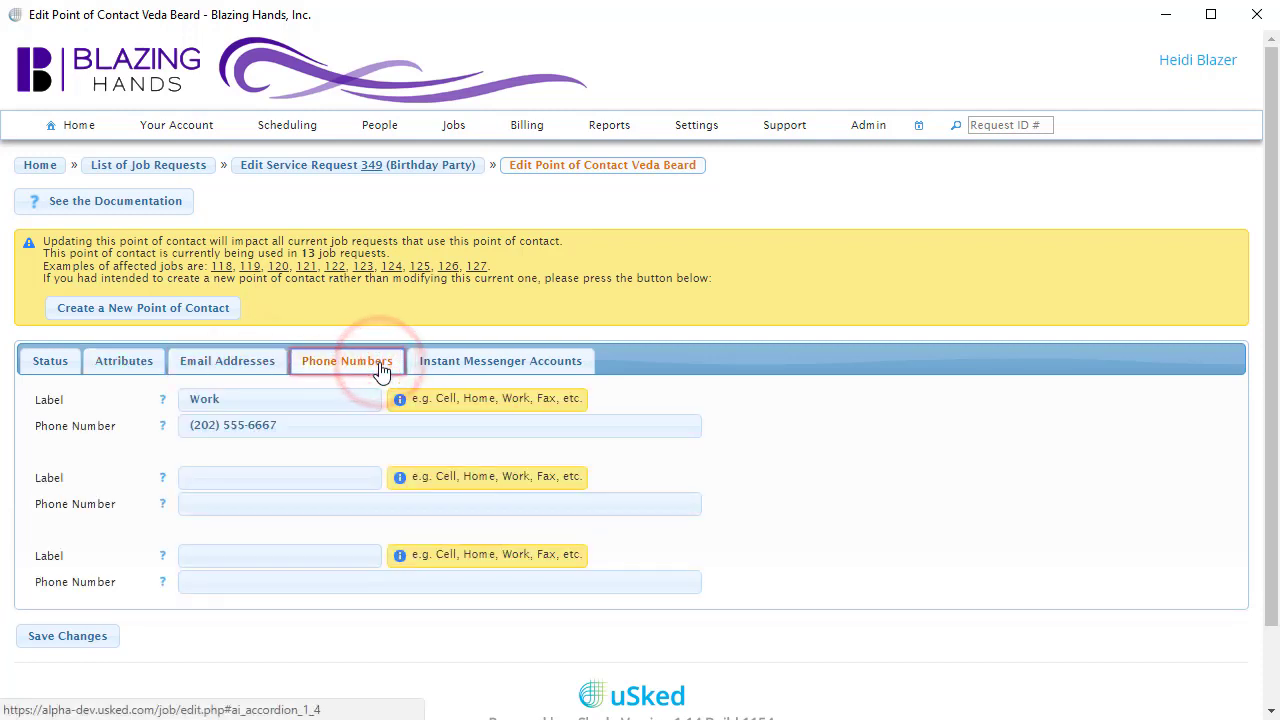
click(562, 366)
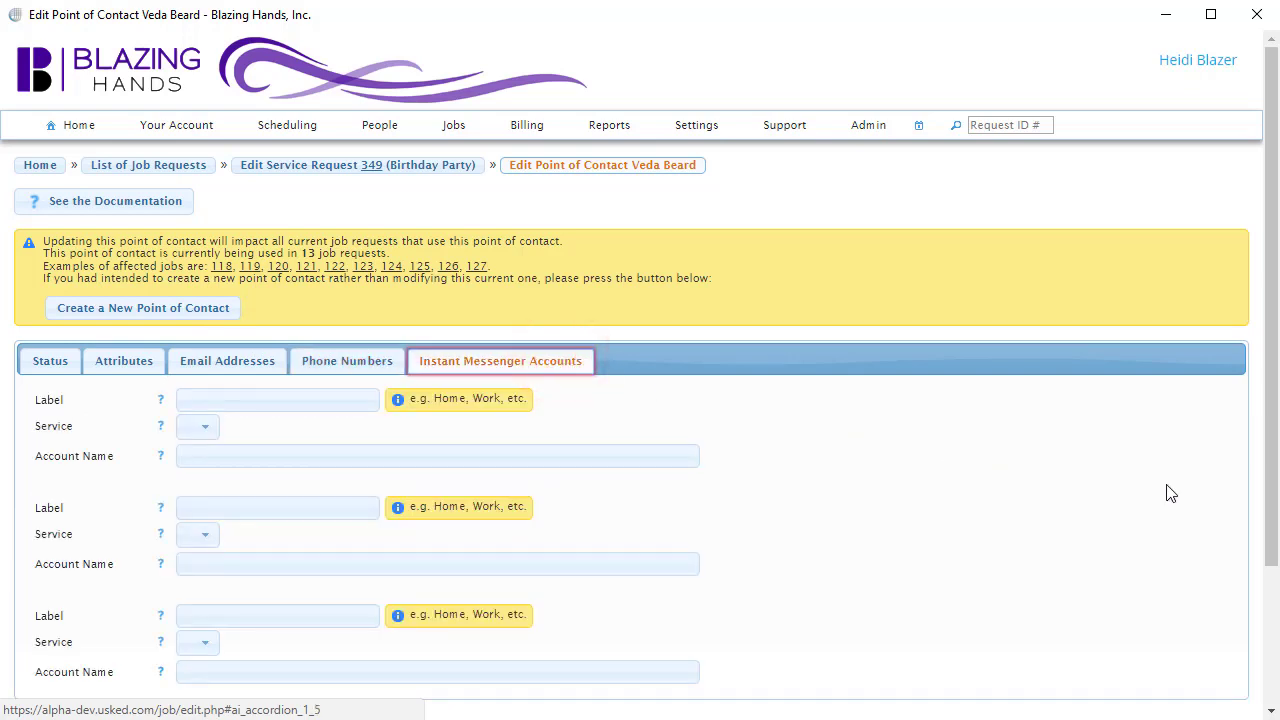
click(443, 175)
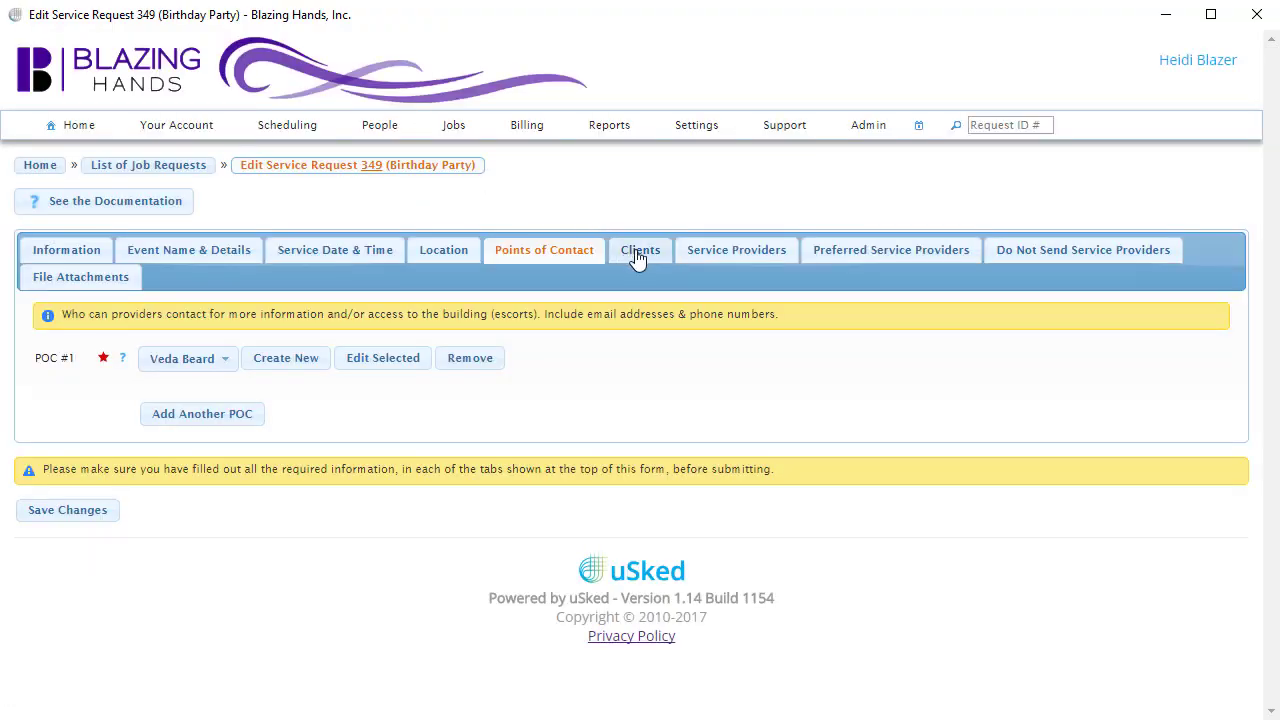
click(638, 258)
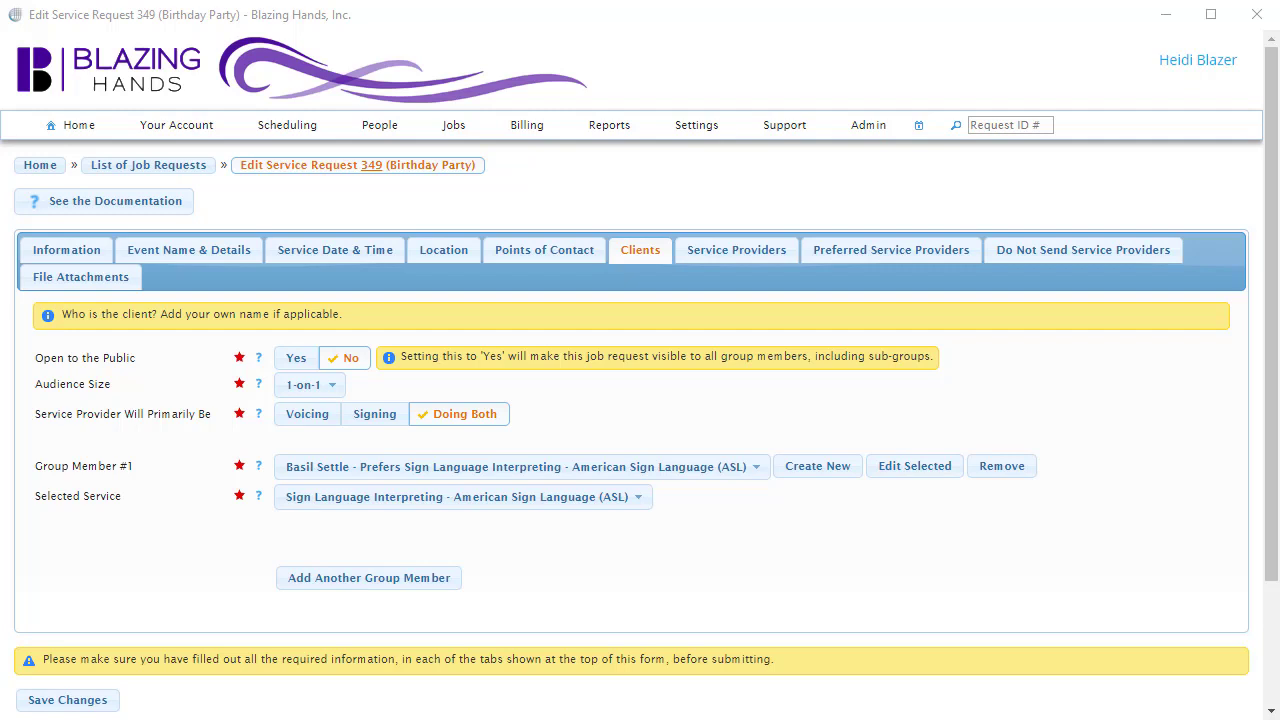
- Add a preferred service provider to the request and assign a specific person in place of Unassigned
click(828, 251)
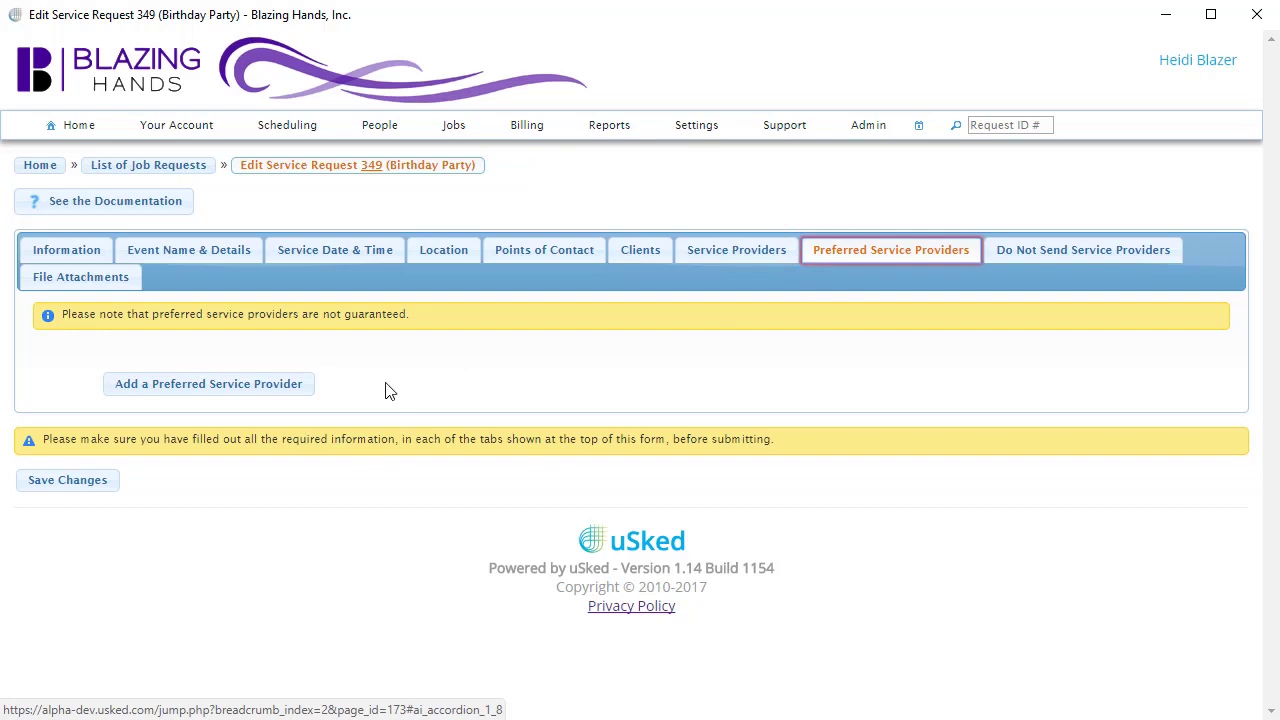
click(303, 391)
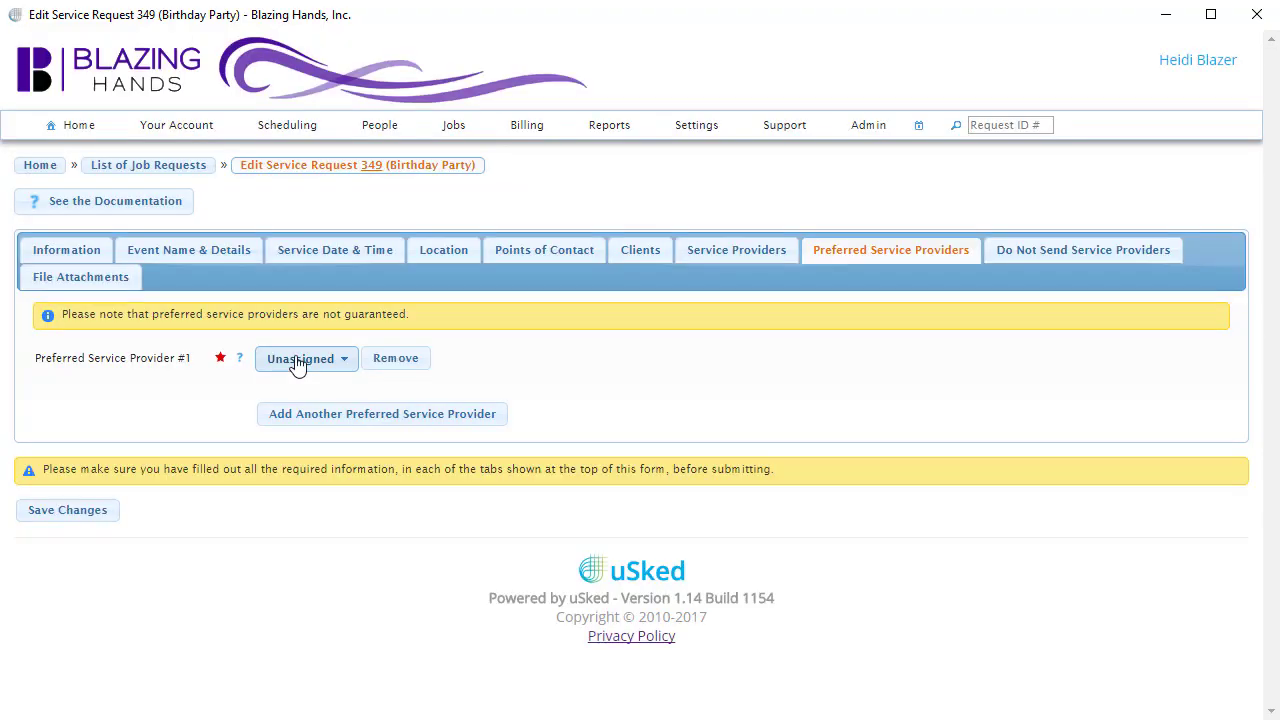
click(298, 362)
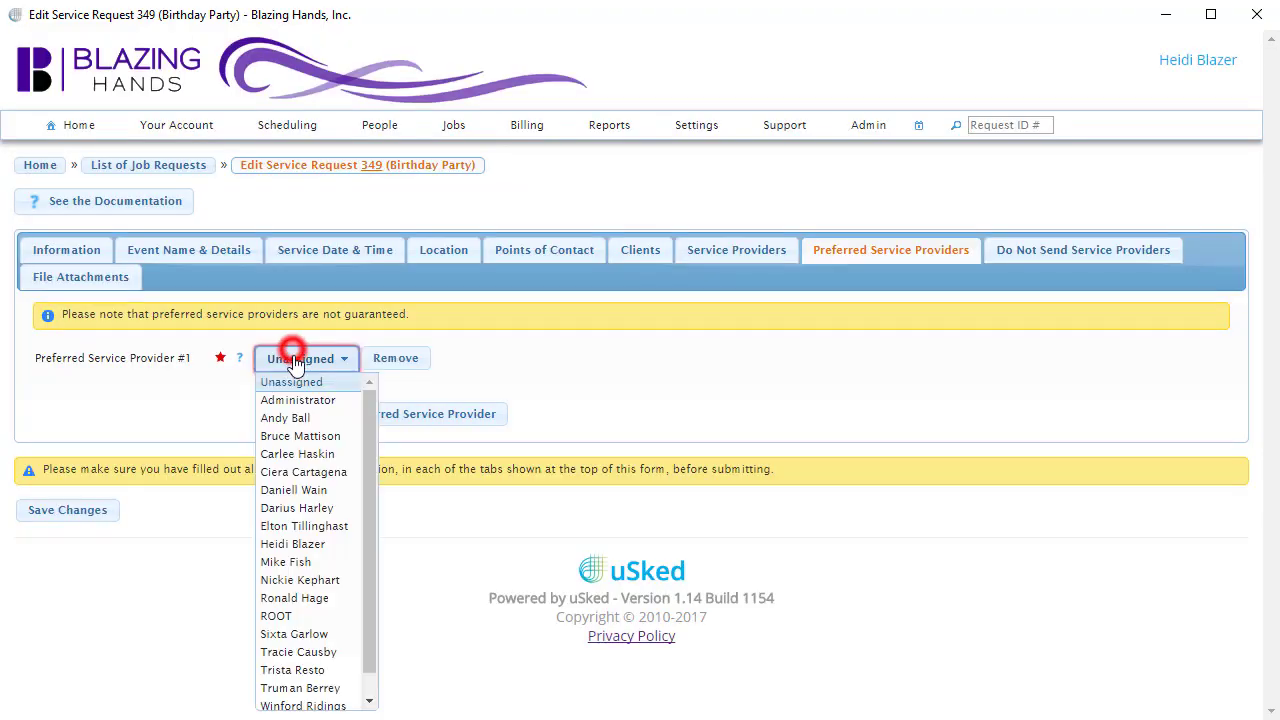
click(291, 434)
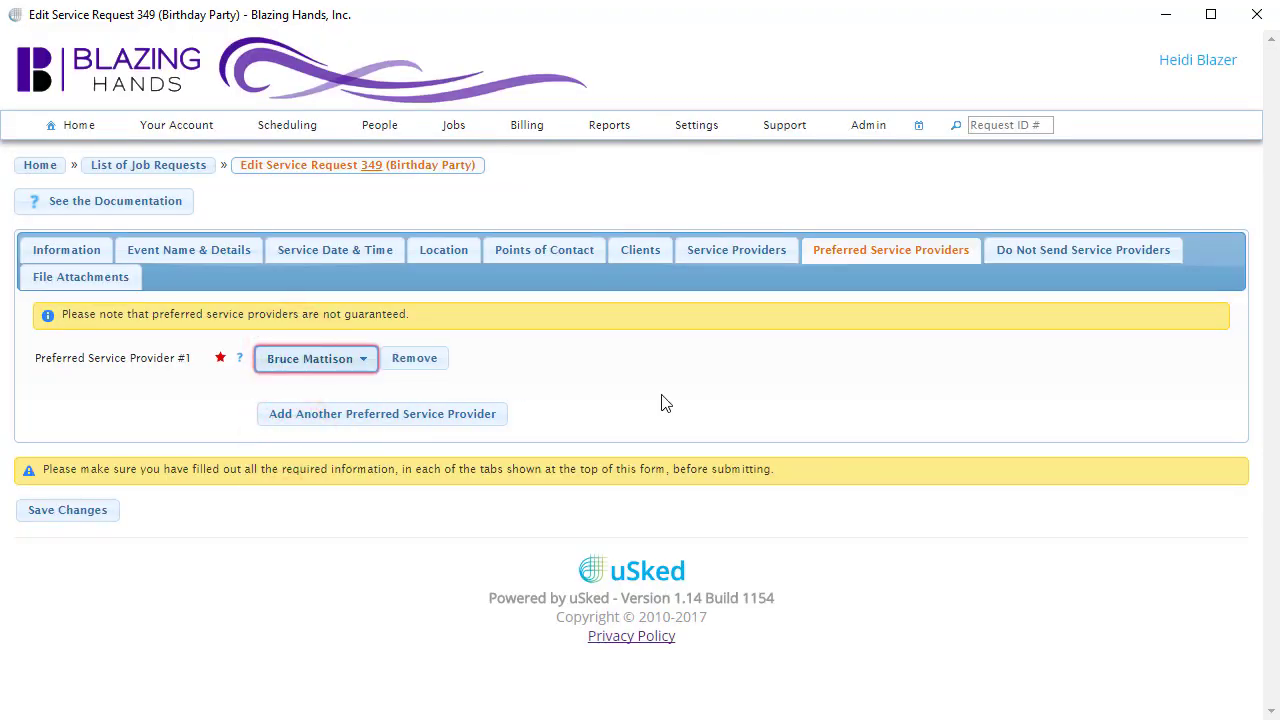
- Add a file attachment entry to the request and create a new attachment for it named Map of Campus
click(1063, 256)
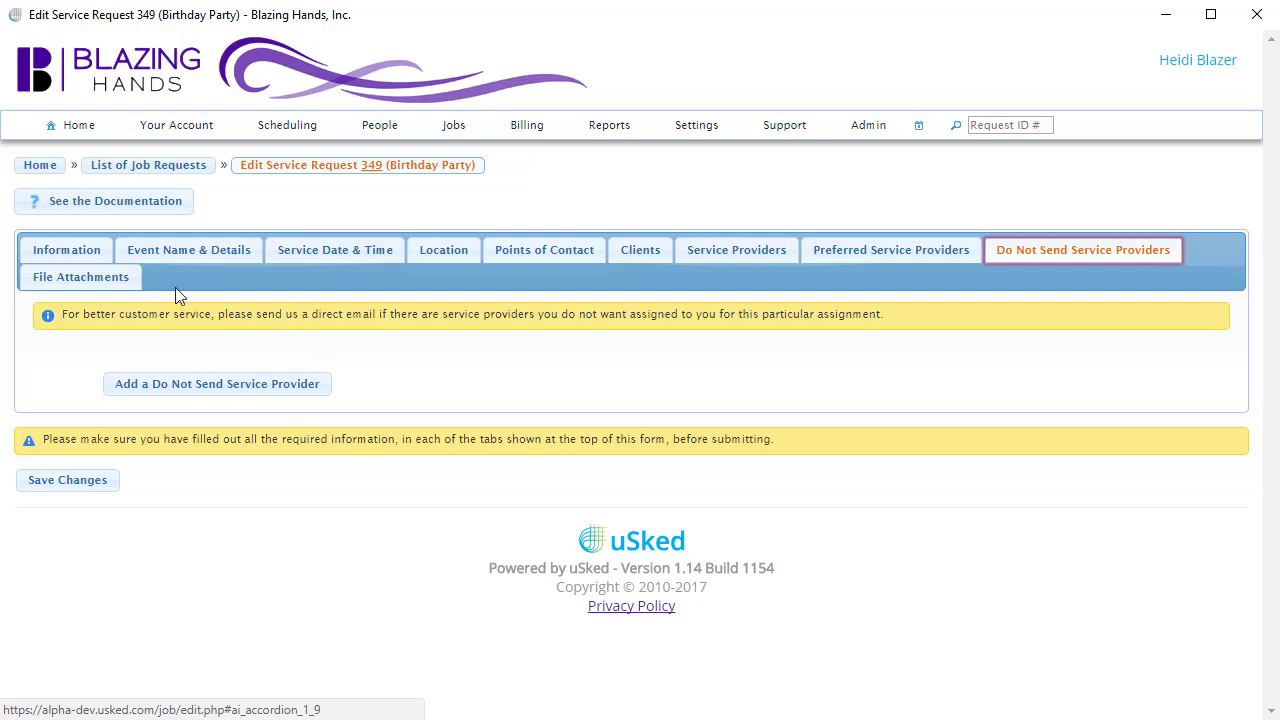
click(124, 284)
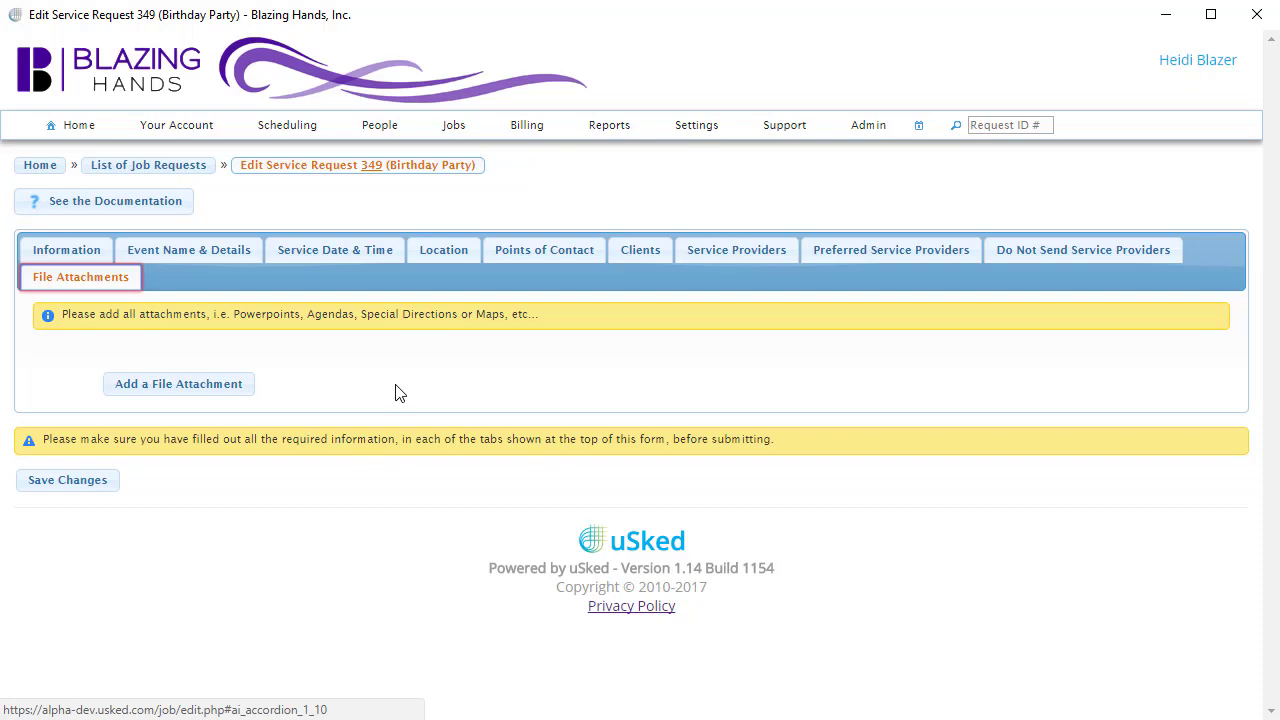
click(237, 394)
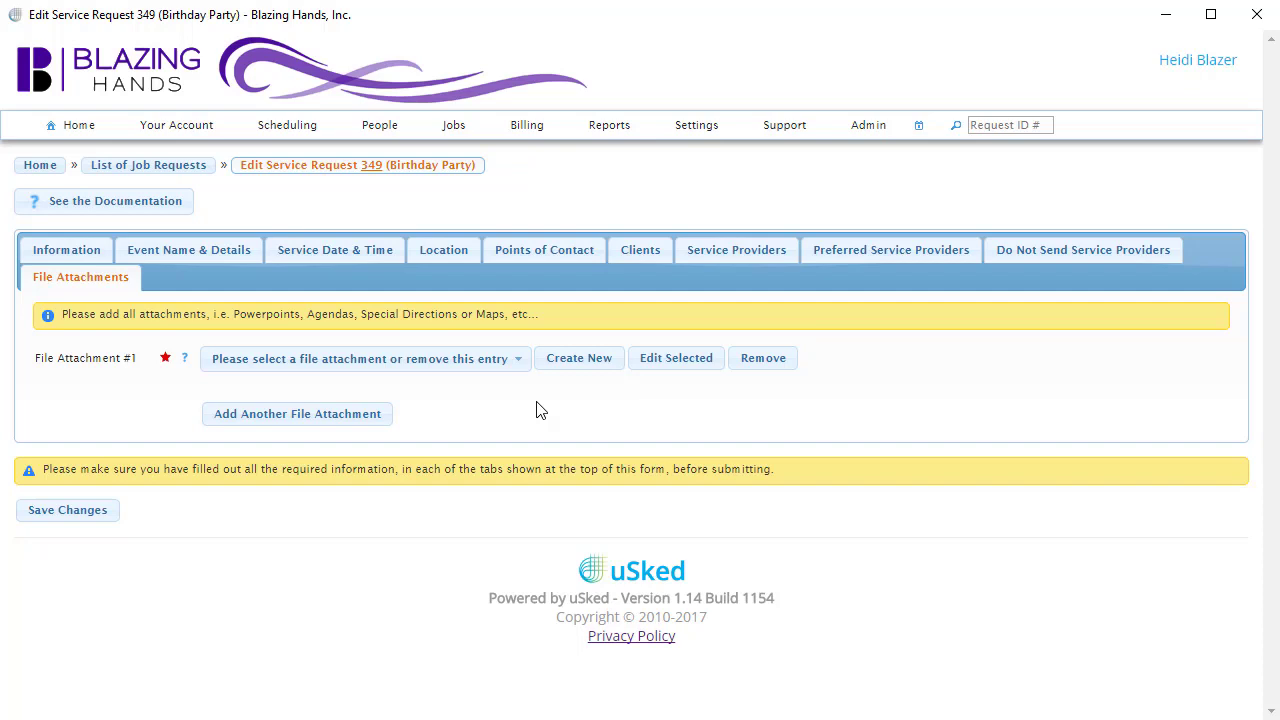
click(612, 360)
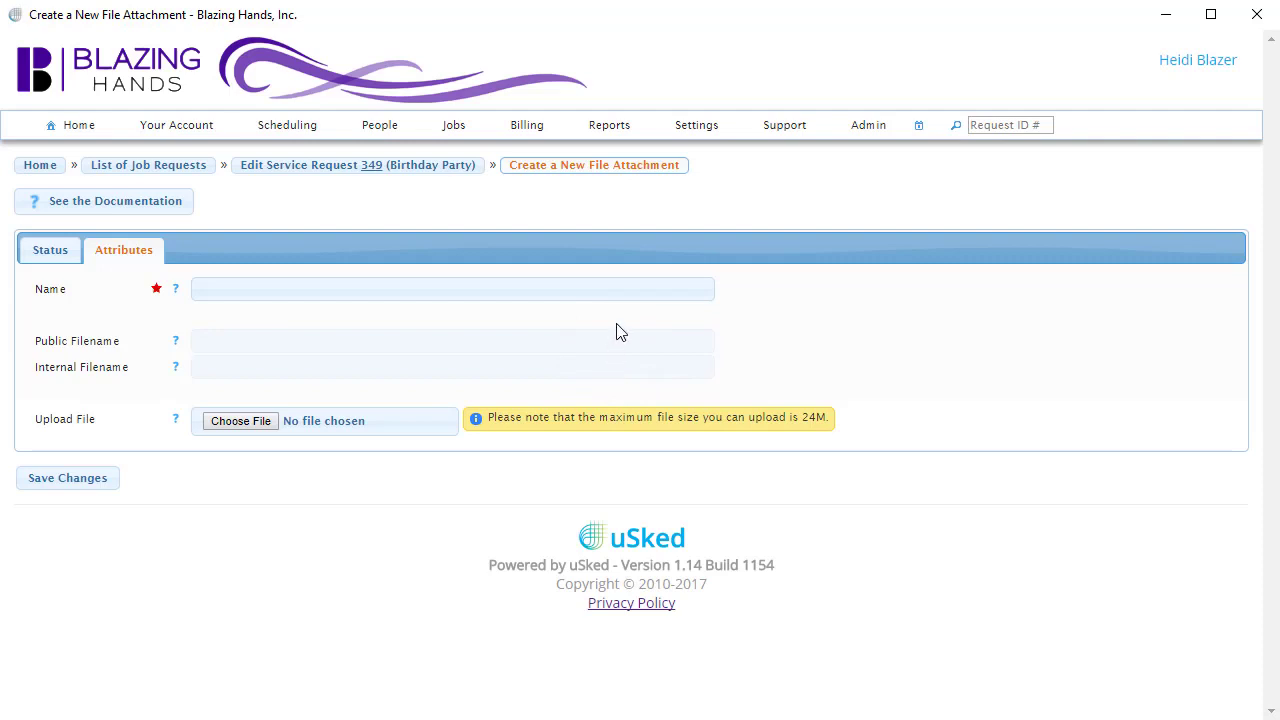
click(626, 290)
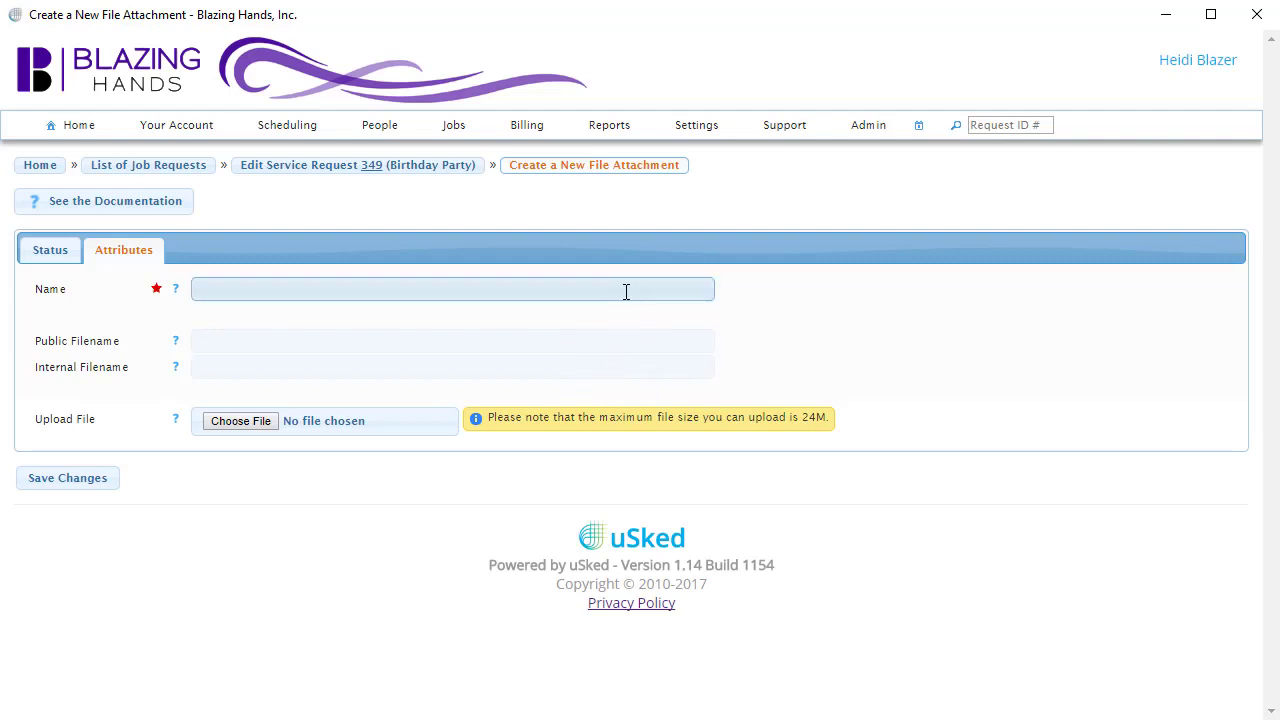
click(626, 290)
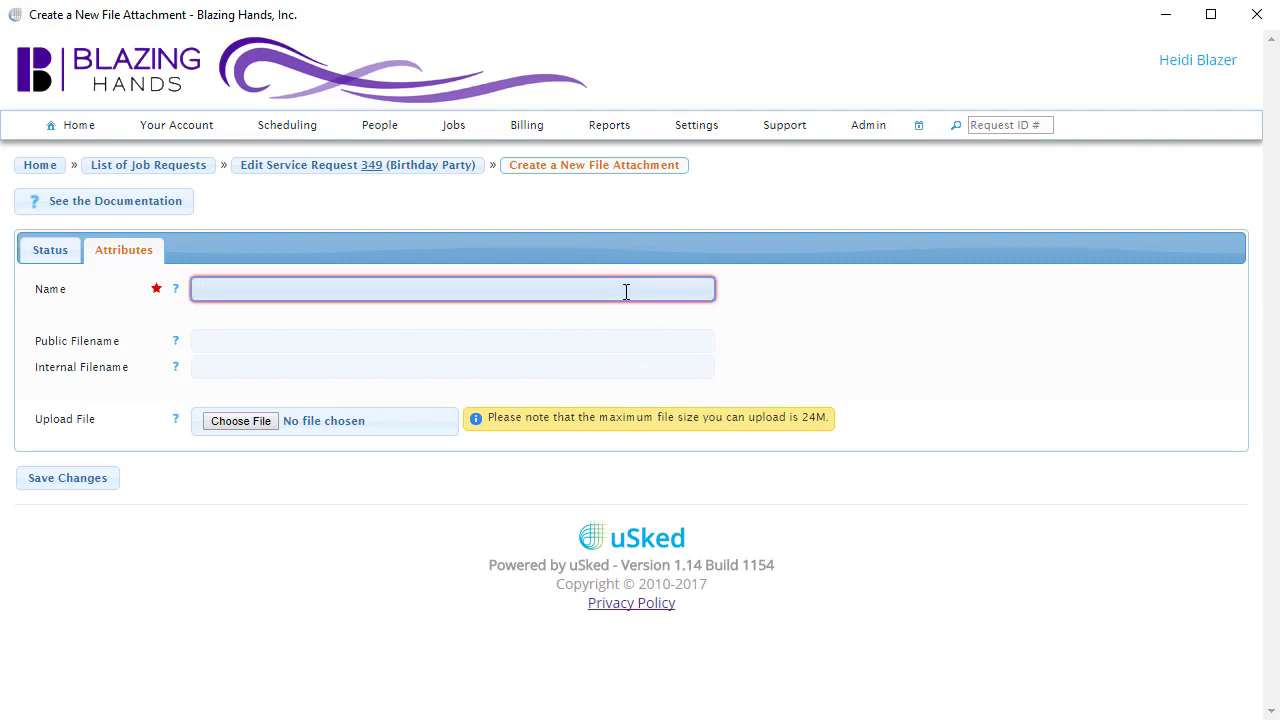
text(Map of Campus)
- Choose Text File Attachment.txt as the upload for the Map of Campus attachment and save the attachment
click(392, 422)
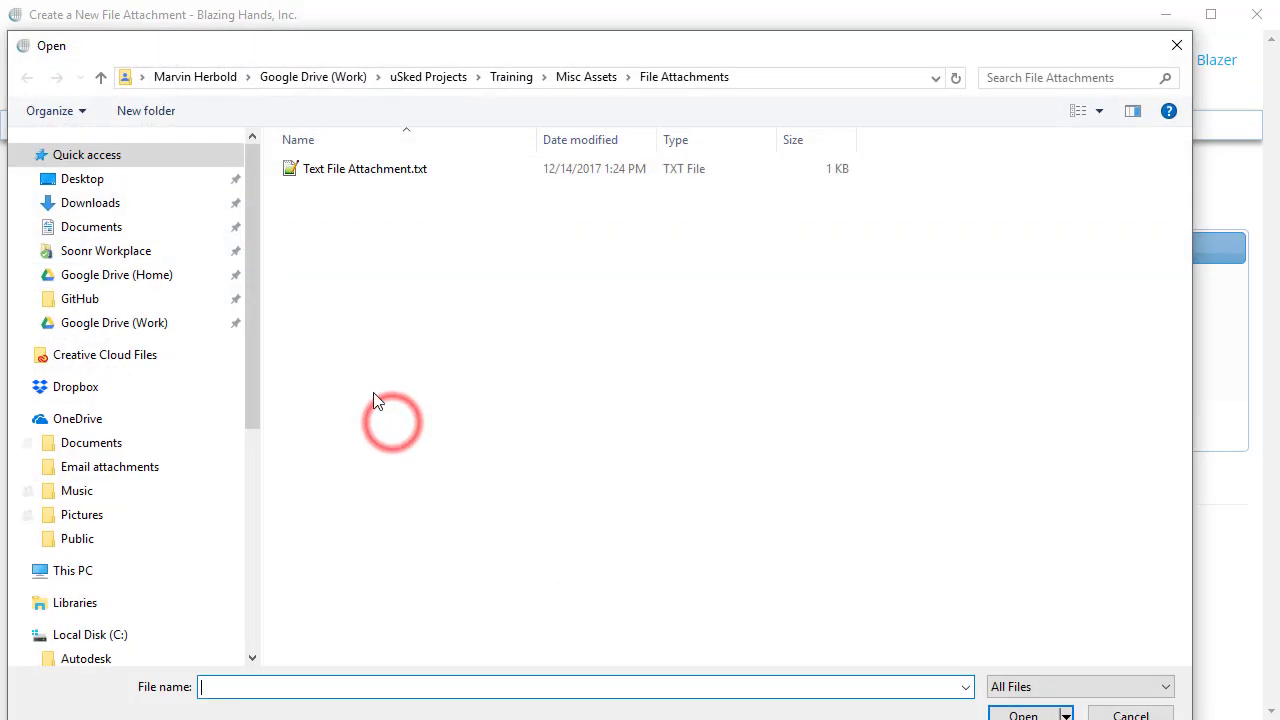
click(370, 168)
click(1021, 710)
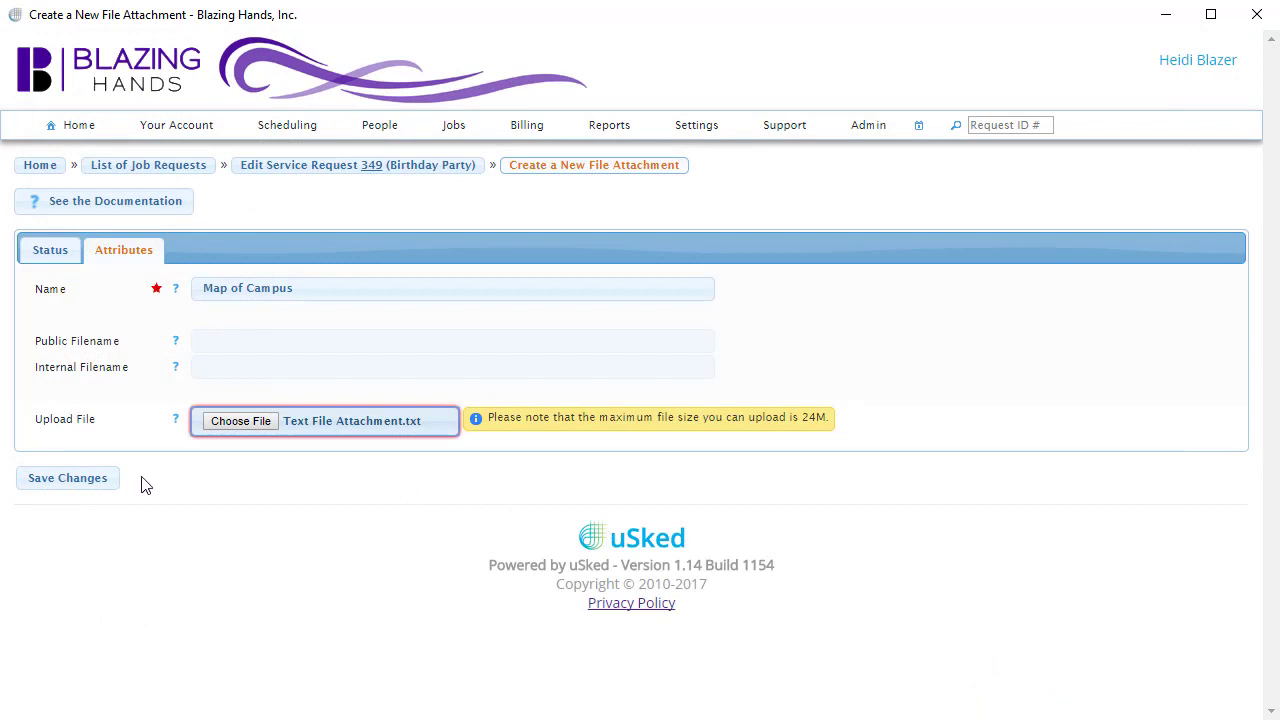
click(67, 480)
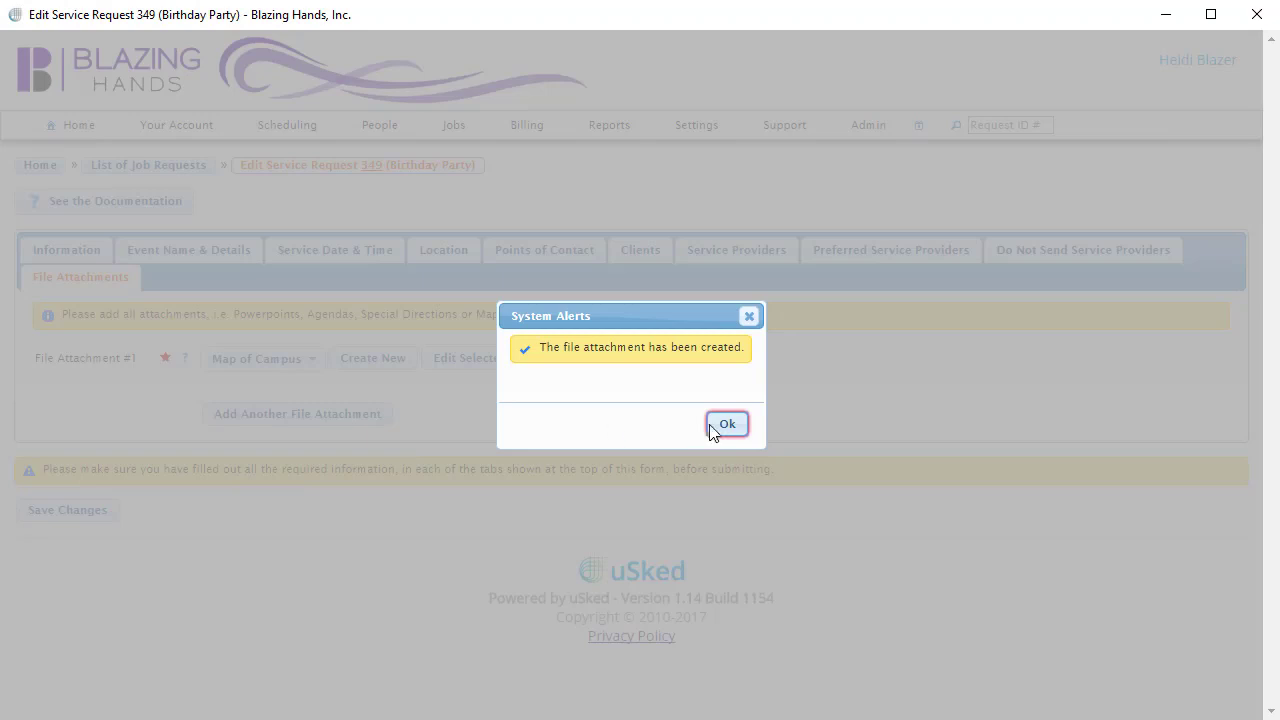
click(727, 428)
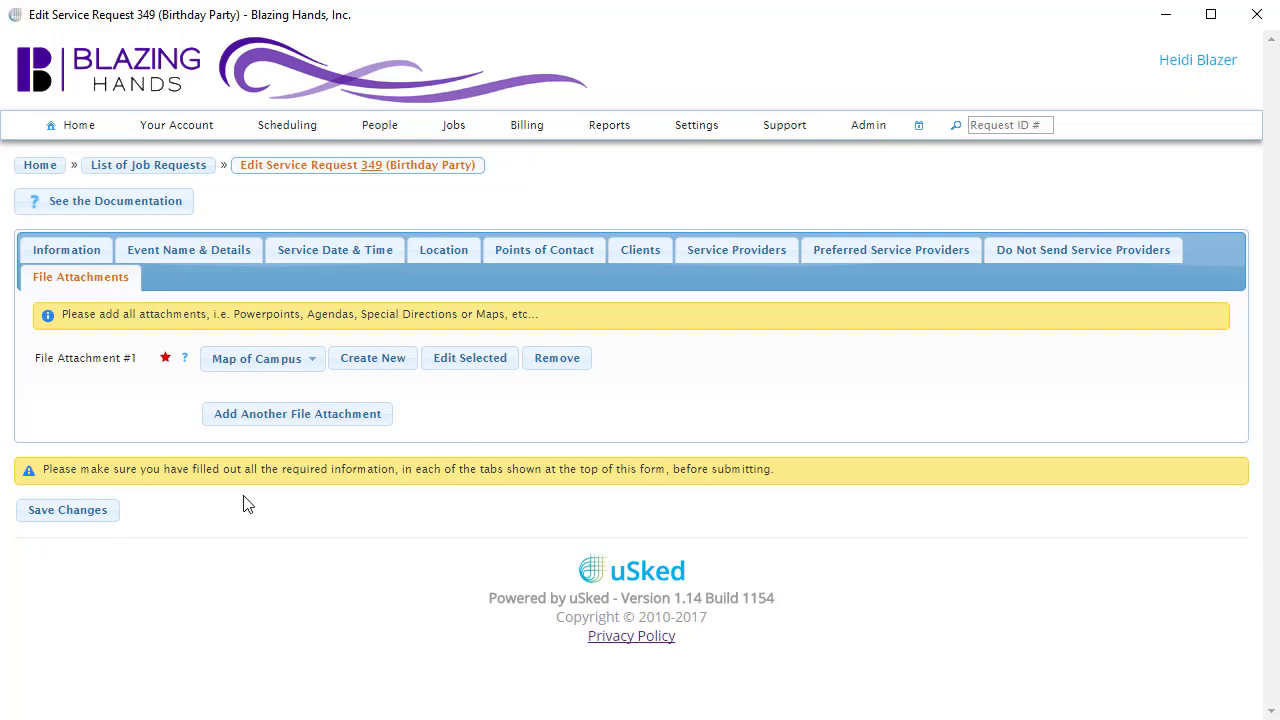
- Submit the changes made to the Birthday Party job request
click(99, 512)
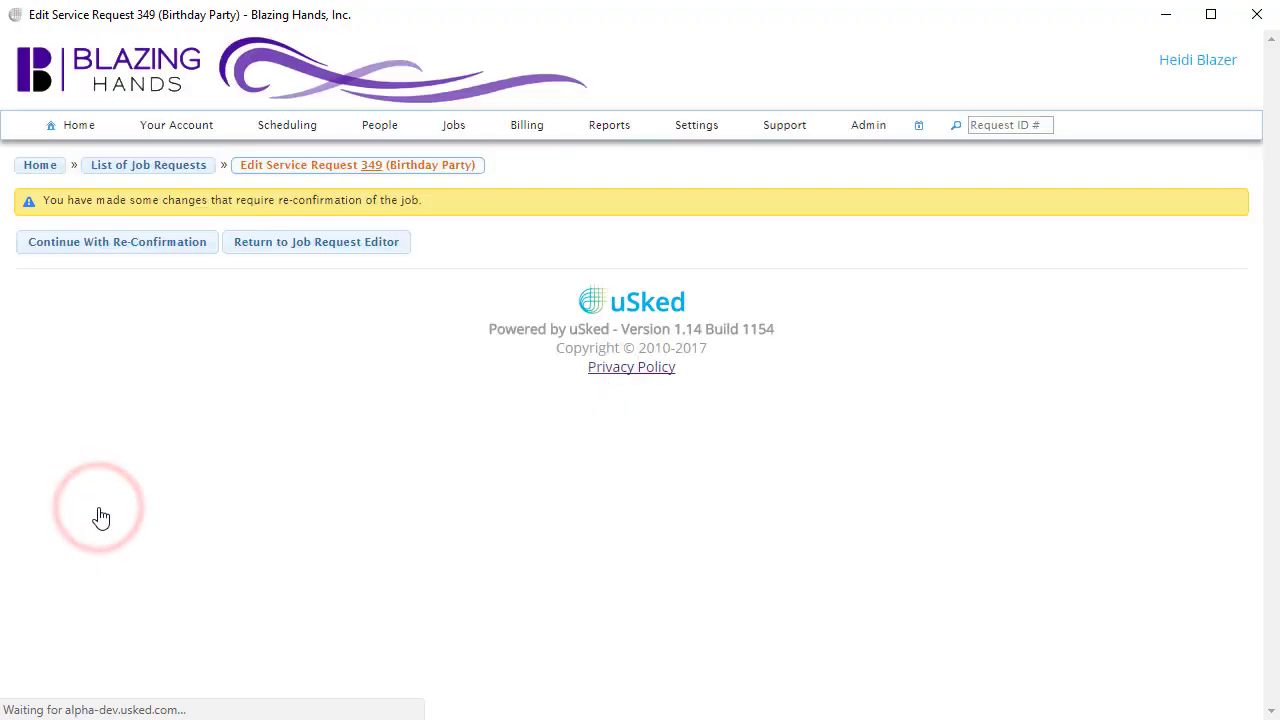